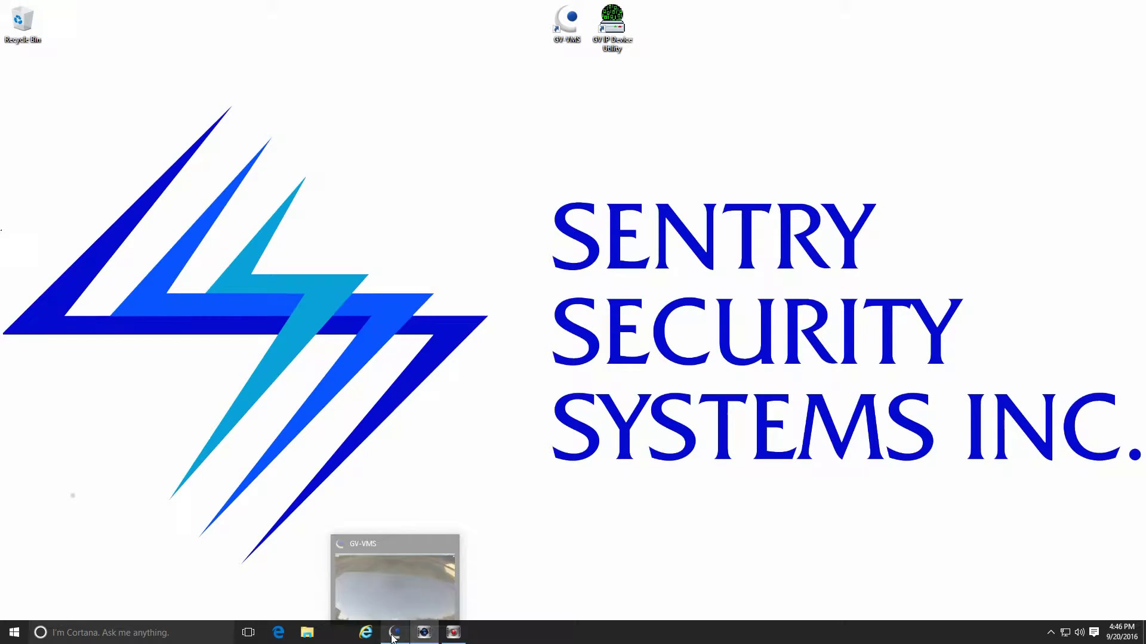
Step: Switch to the GV-VMS Camera1 live view and open Record Setting via System Configure
{"action": "left_click", "coordinate": [393, 636]}
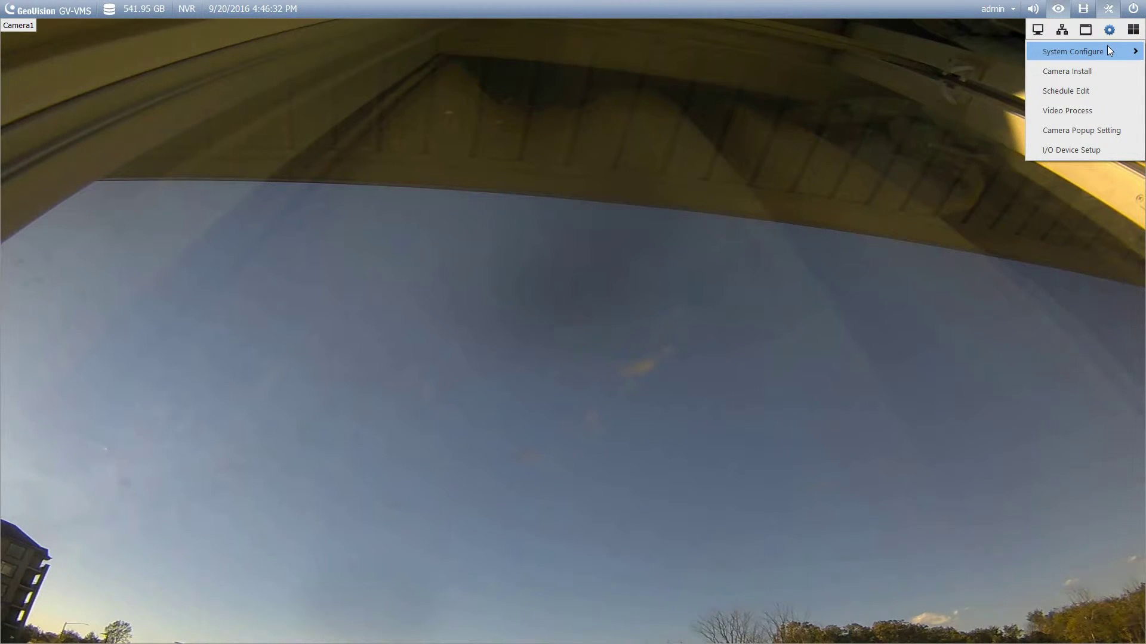
{"action": "mouse_move", "coordinate": [1108, 45]}
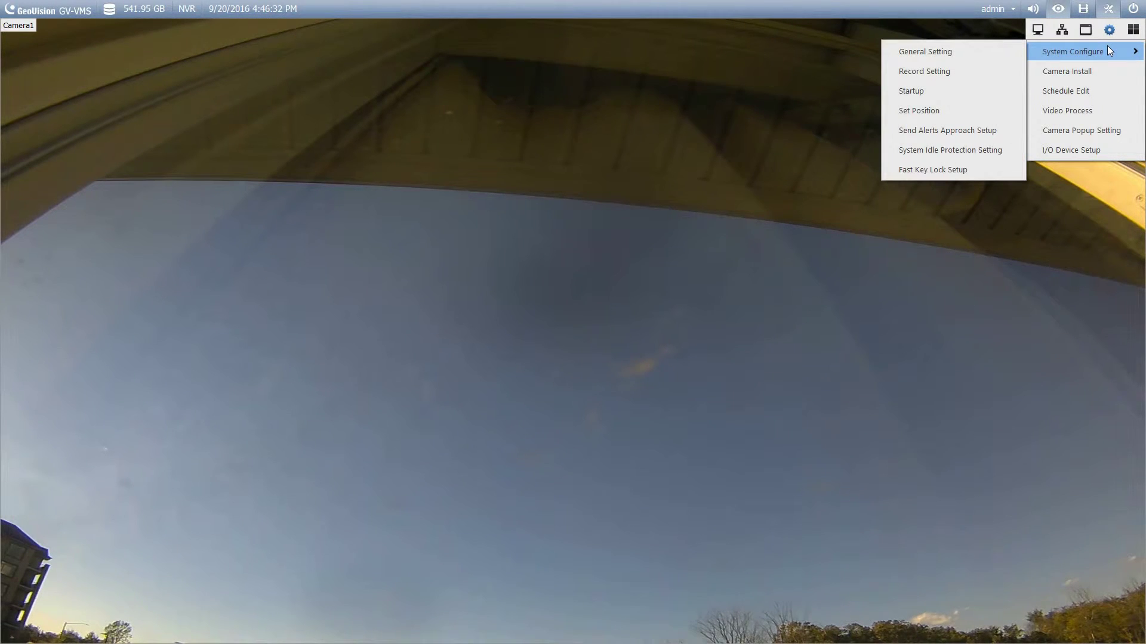
{"action": "left_click", "coordinate": [988, 79]}
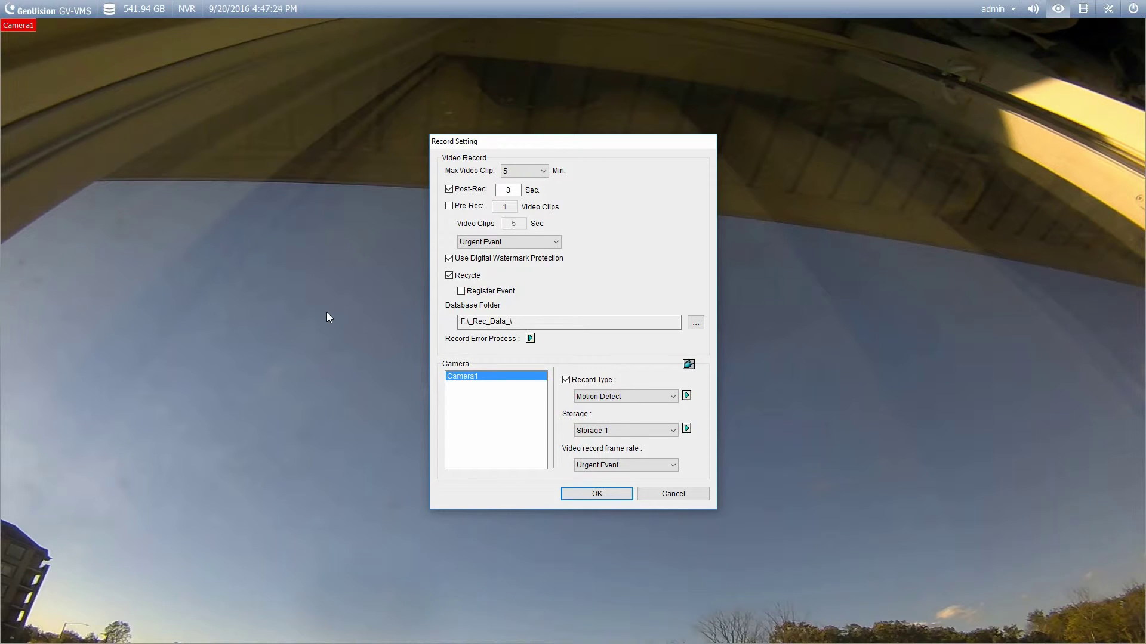
{"action": "left_click", "coordinate": [624, 396]}
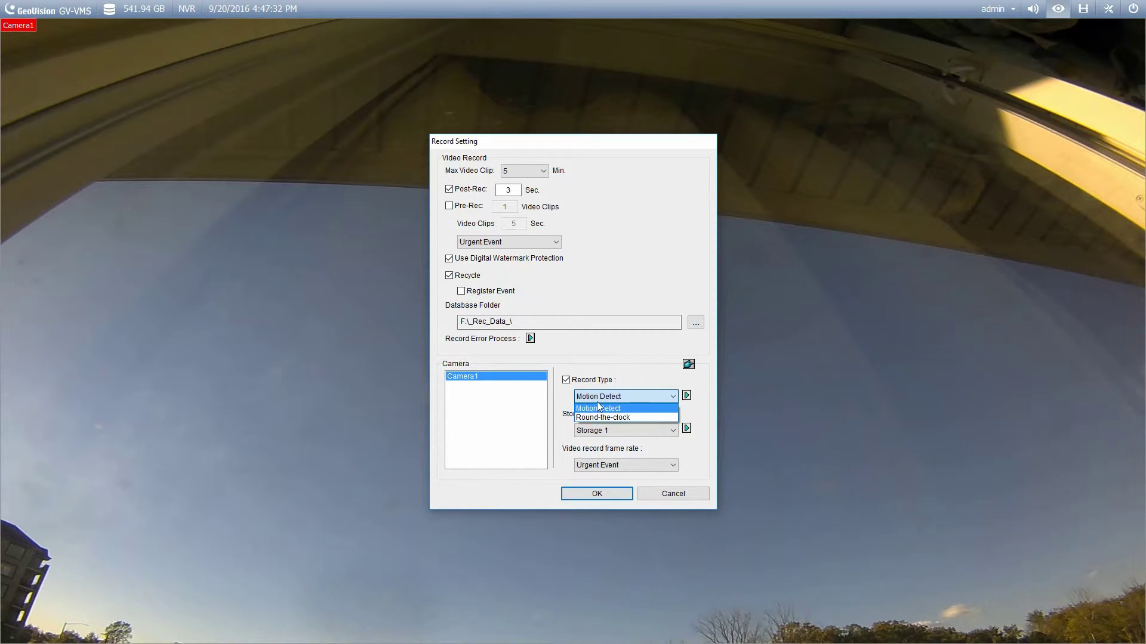
{"action": "left_click", "coordinate": [598, 408]}
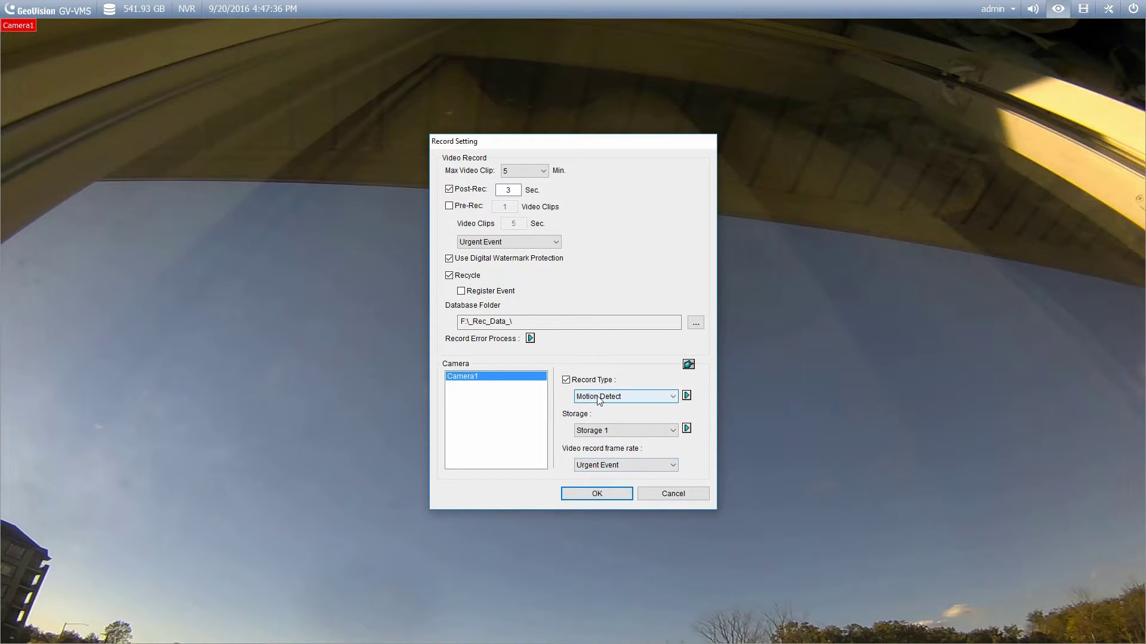
{"action": "left_click", "coordinate": [591, 431]}
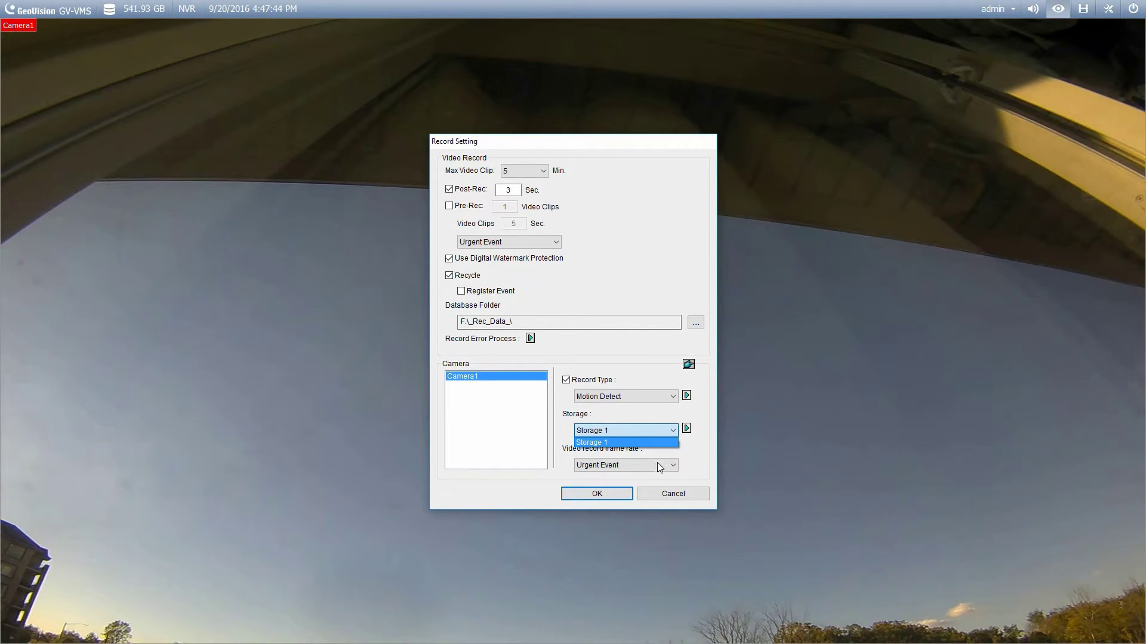
{"action": "left_click", "coordinate": [680, 441]}
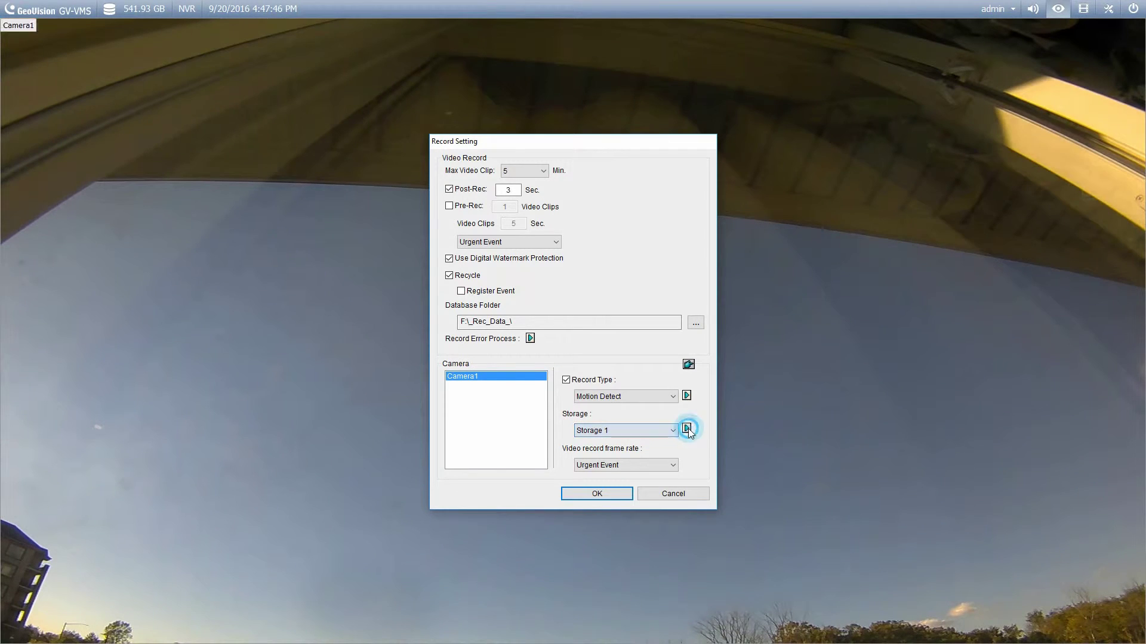
Step: Open Add Log Location and add two new storage groups, Storage 2 and Storage 3
{"action": "left_click", "coordinate": [686, 428]}
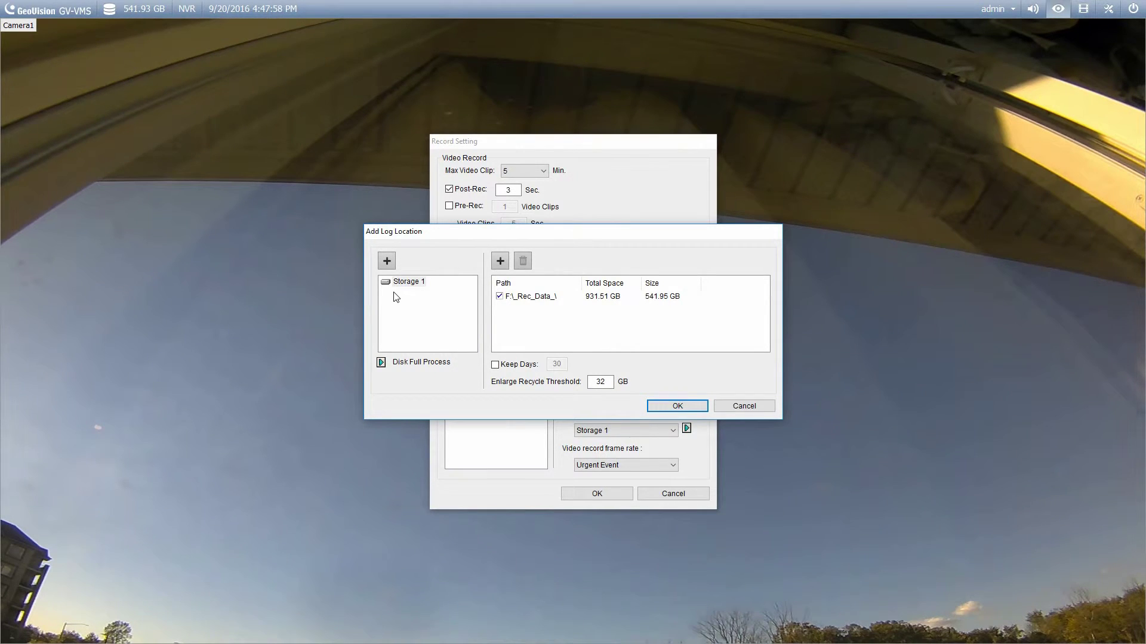
{"action": "left_click", "coordinate": [400, 282]}
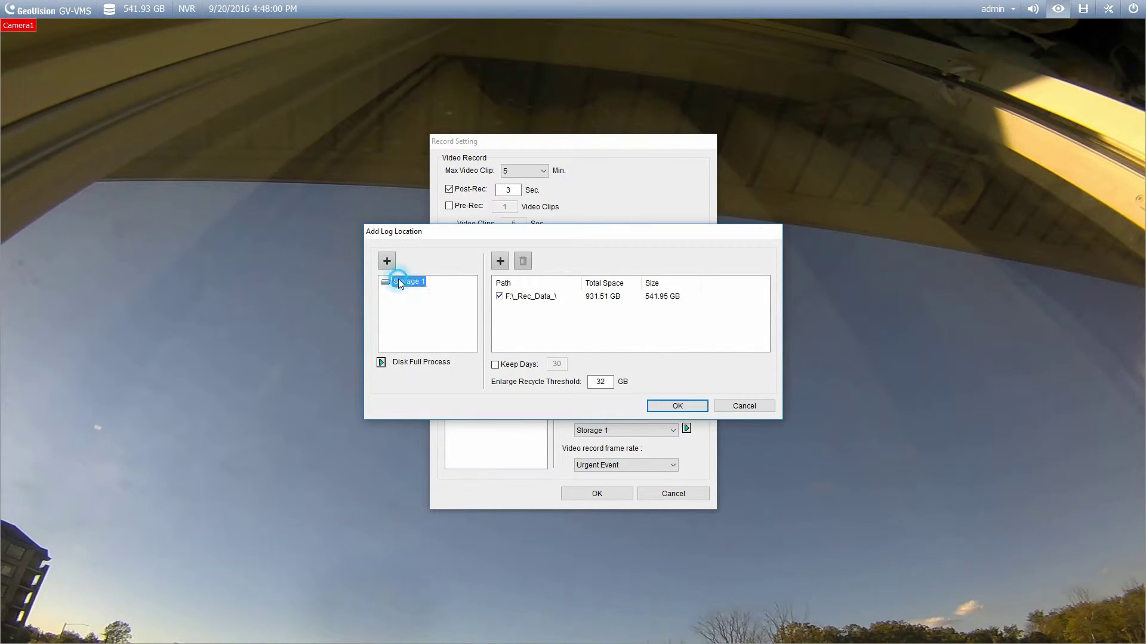
{"action": "left_click", "coordinate": [386, 261]}
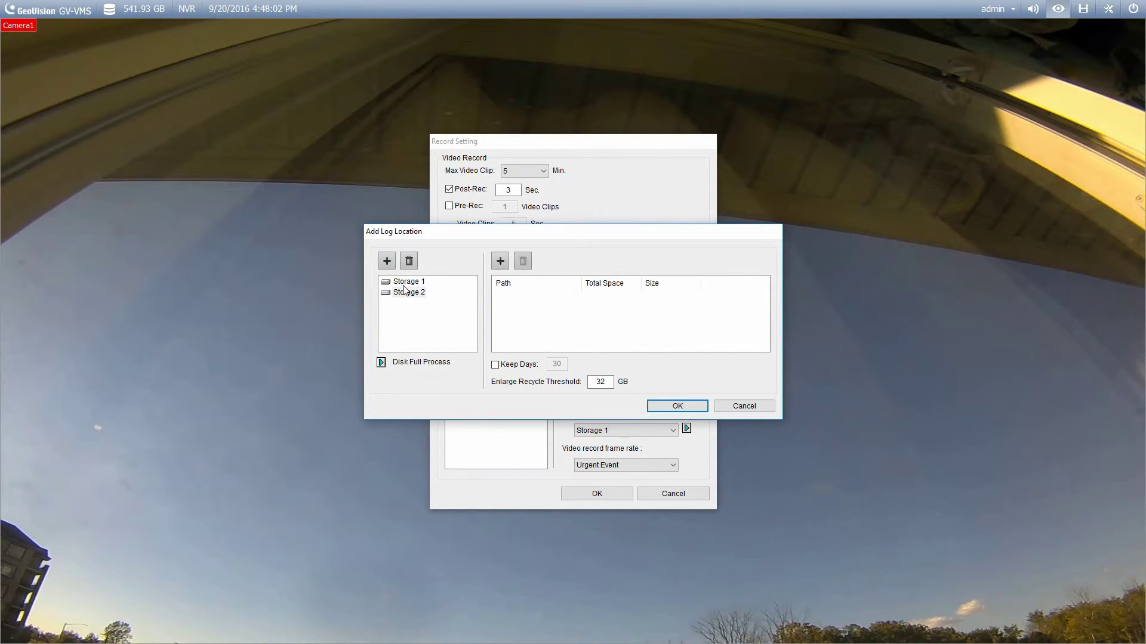
{"action": "left_click", "coordinate": [388, 261]}
Step: Review each storage group's folders, ending with Storage 2 selected
{"action": "left_click", "coordinate": [401, 294]}
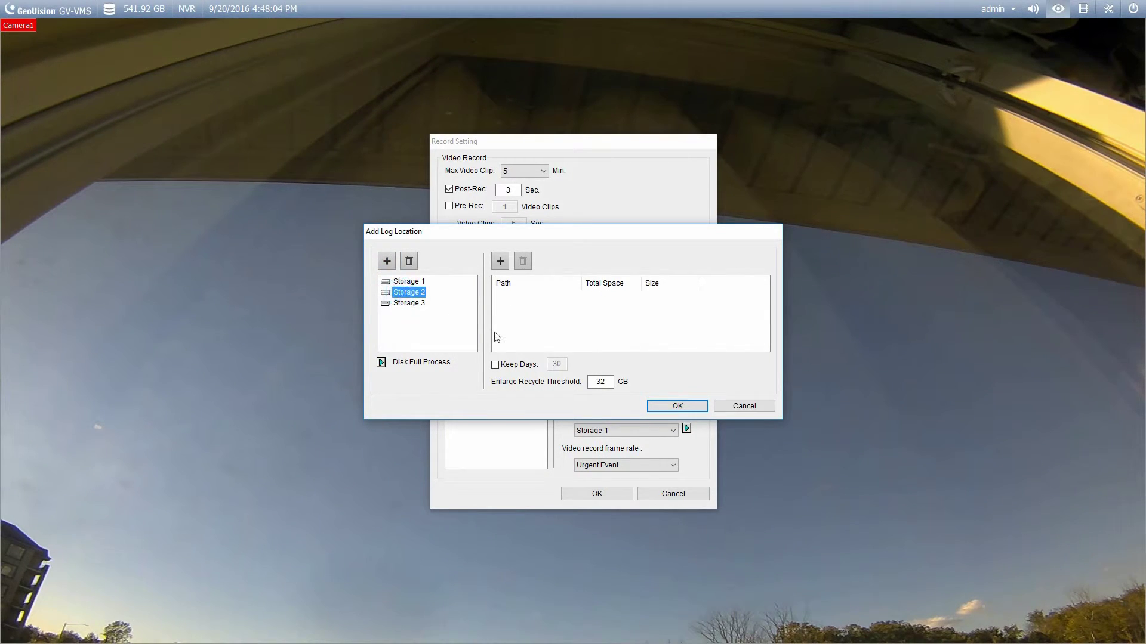
{"action": "left_click", "coordinate": [408, 282]}
{"action": "left_click", "coordinate": [409, 292]}
{"action": "left_click", "coordinate": [409, 303]}
{"action": "left_click", "coordinate": [409, 282]}
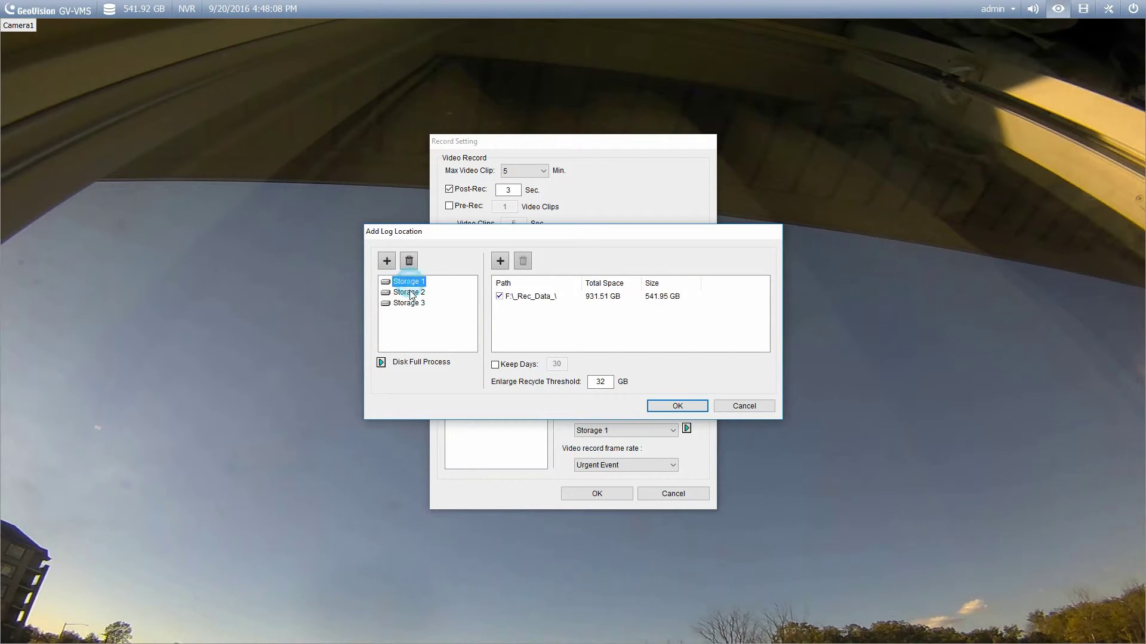
{"action": "left_click", "coordinate": [411, 292]}
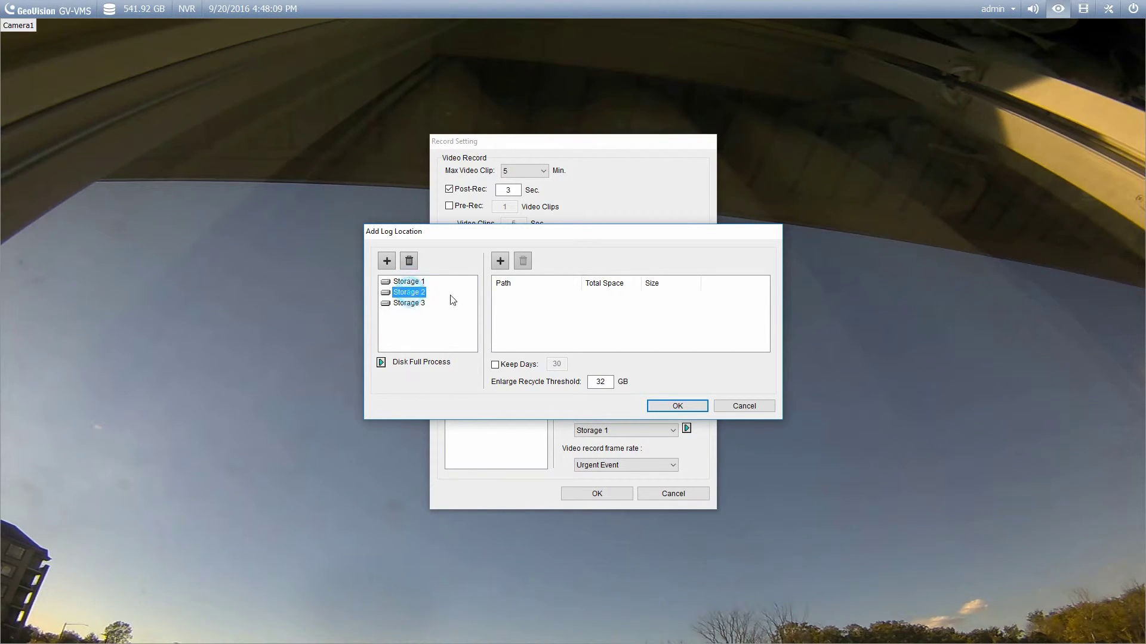
Step: Assign G:\Videolog on the Data (G:) drive as Storage 2's recording folder
{"action": "left_click", "coordinate": [500, 261]}
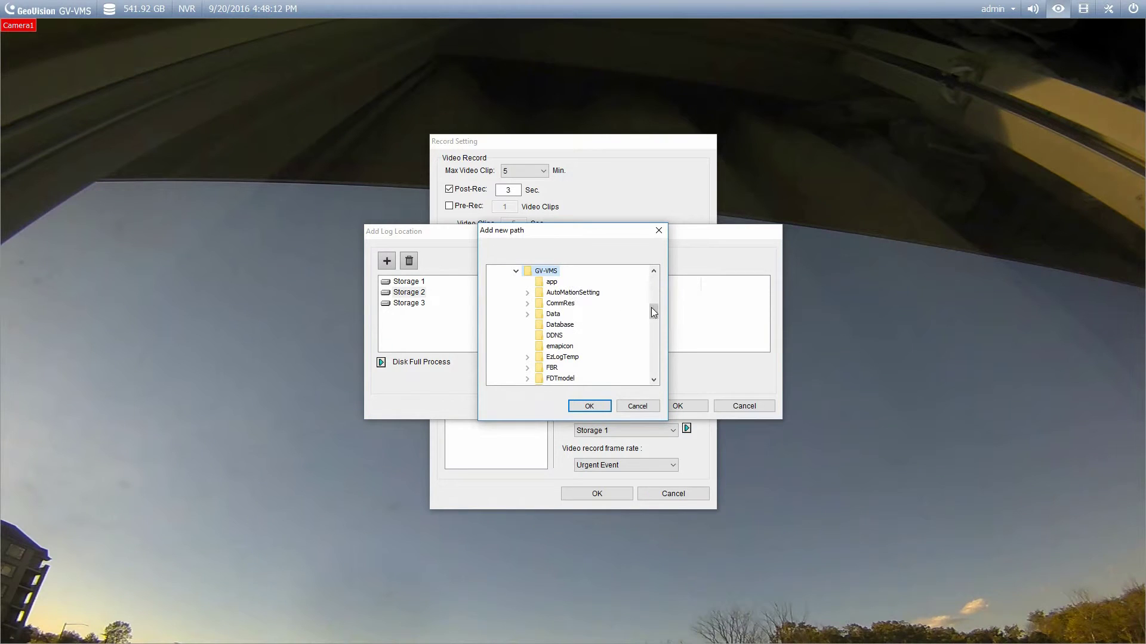
{"action": "left_click_drag", "start_coordinate": [653, 307], "coordinate": [661, 375]}
{"action": "left_click", "coordinate": [533, 378]}
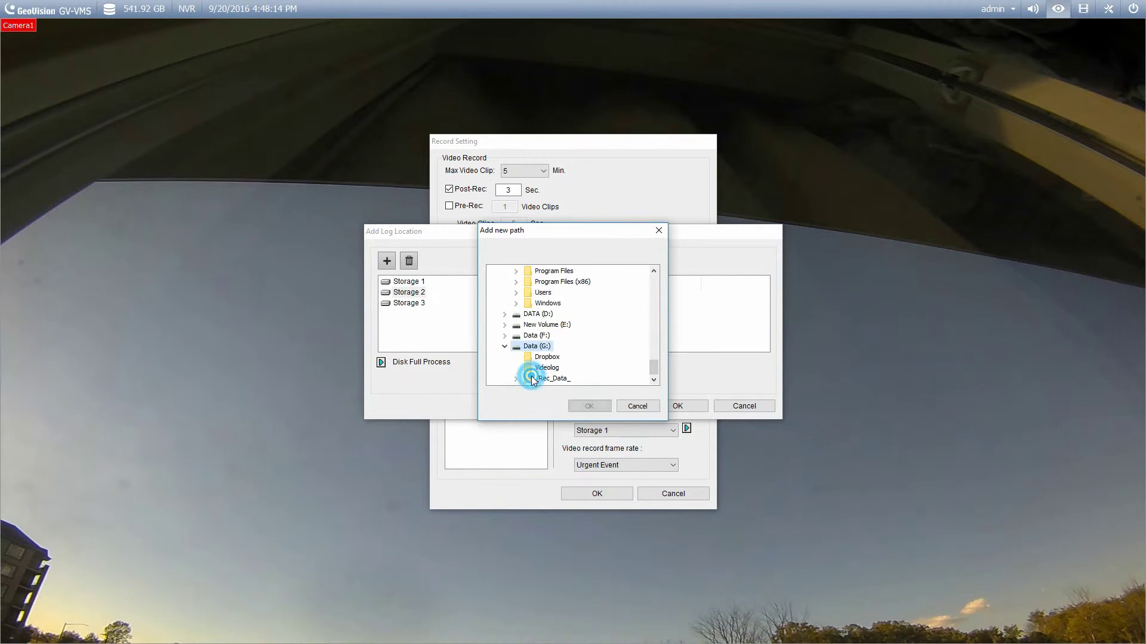
{"action": "left_click", "coordinate": [545, 368]}
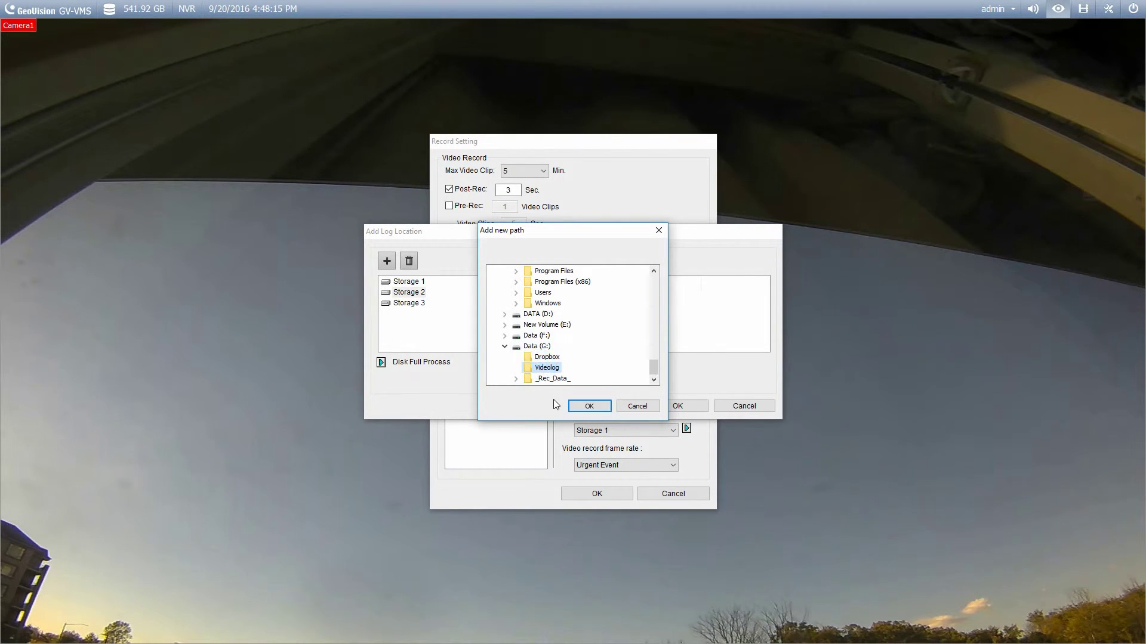
{"action": "left_click", "coordinate": [589, 406]}
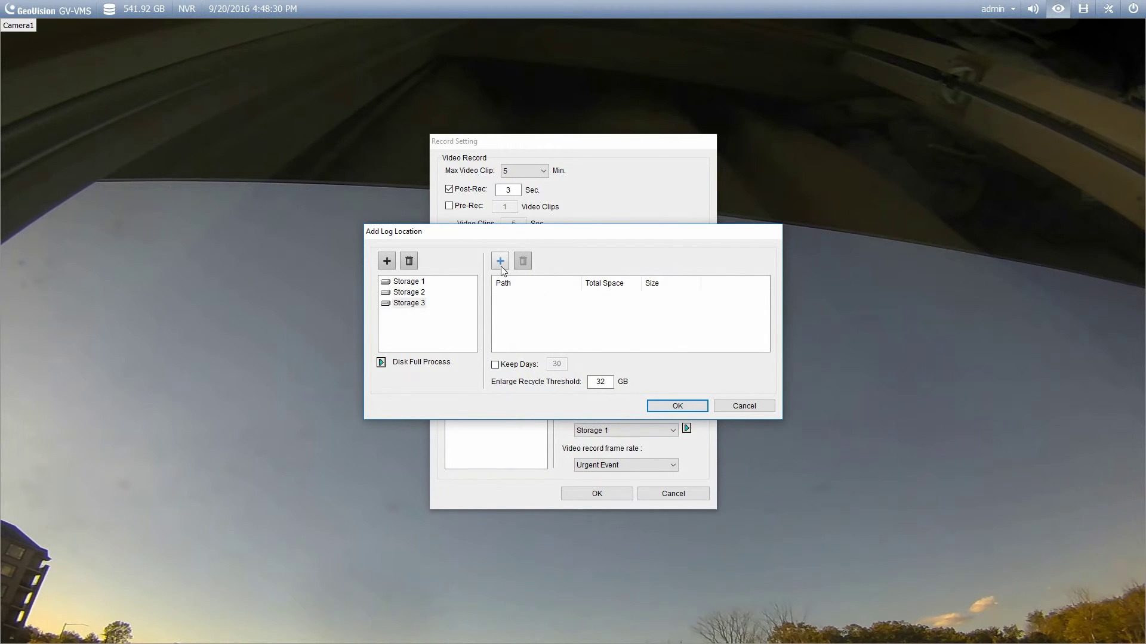
Step: Assign E:\Videolog on New Volume (E:) as Storage 3's recording folder
{"action": "left_click", "coordinate": [501, 261]}
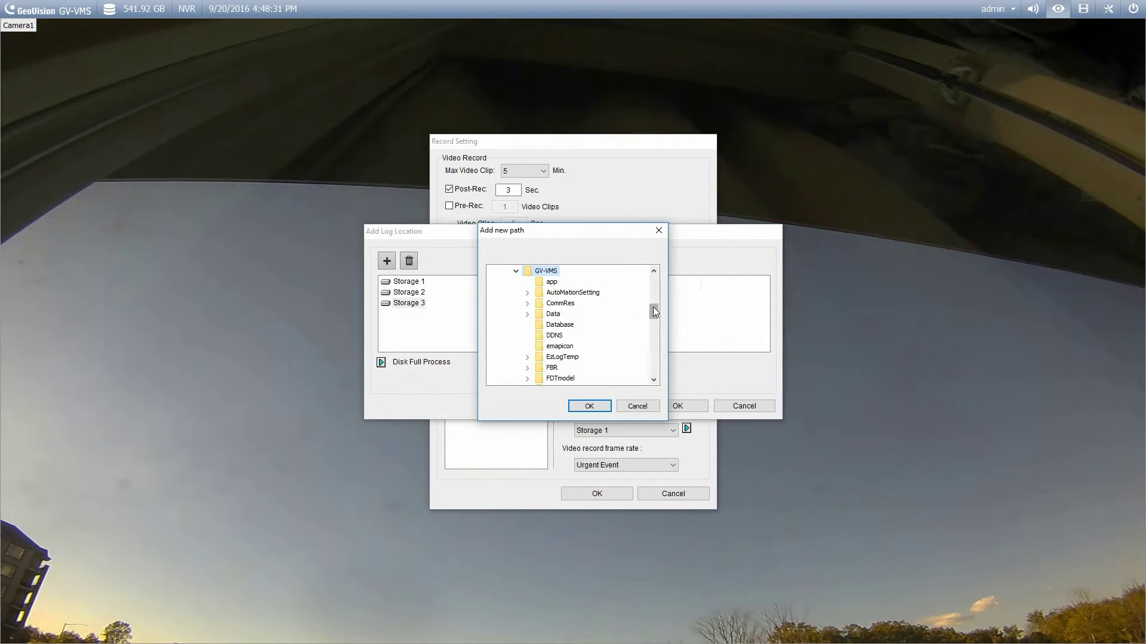
{"action": "left_click_drag", "start_coordinate": [656, 307], "coordinate": [654, 374]}
{"action": "double_click", "coordinate": [553, 356]}
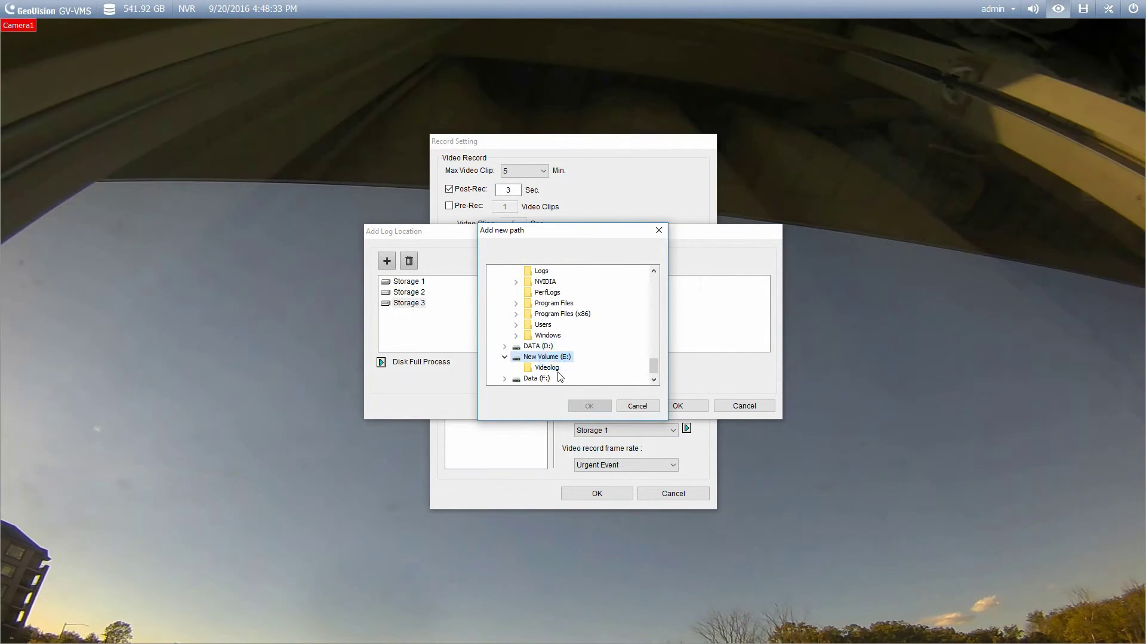
{"action": "left_click", "coordinate": [548, 367]}
{"action": "left_click", "coordinate": [583, 406]}
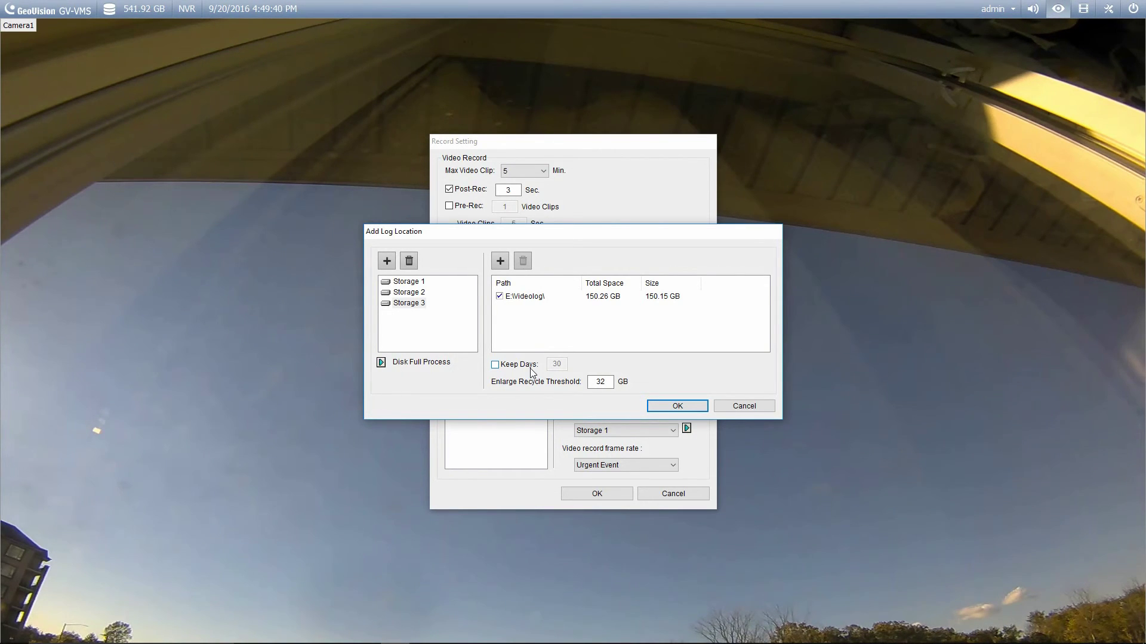
Step: Check the folders of Storage 1, 2 and 3, save them, and view Camera1's storage choices
{"action": "left_click", "coordinate": [399, 294]}
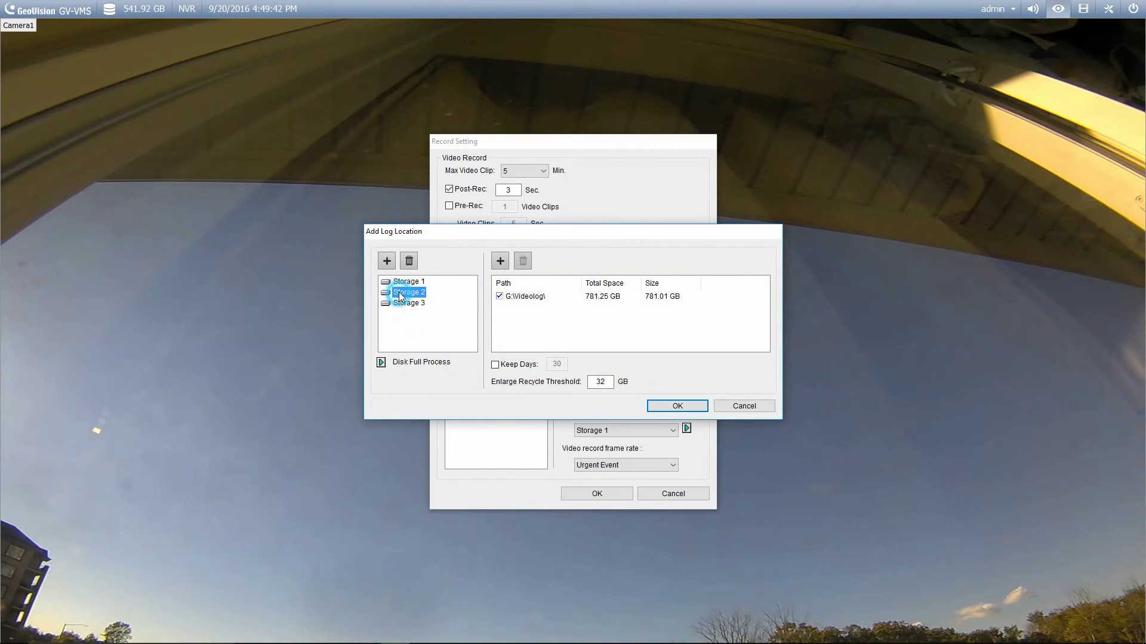
{"action": "left_click", "coordinate": [401, 282]}
{"action": "left_click", "coordinate": [405, 302]}
{"action": "left_click", "coordinate": [682, 404]}
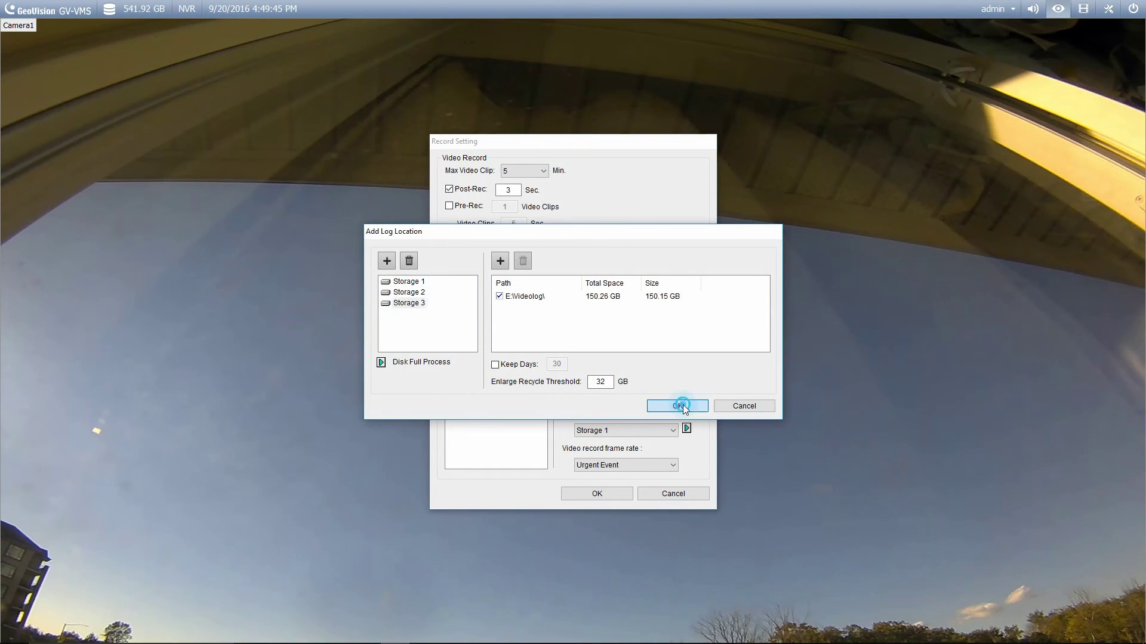
{"action": "left_click", "coordinate": [648, 429]}
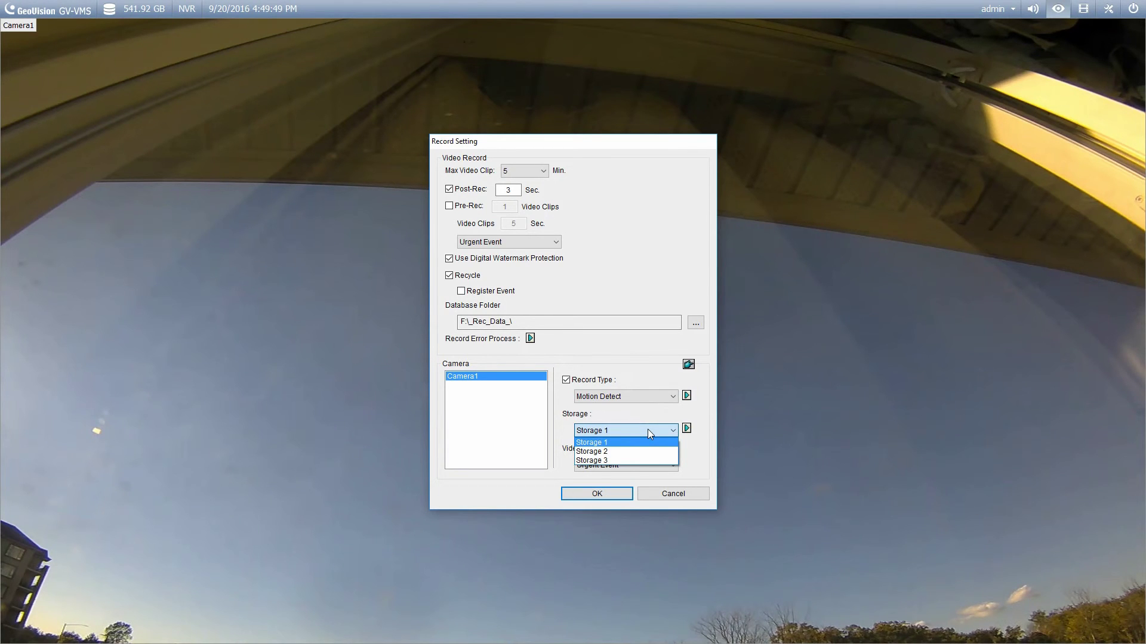
{"action": "left_click", "coordinate": [594, 353]}
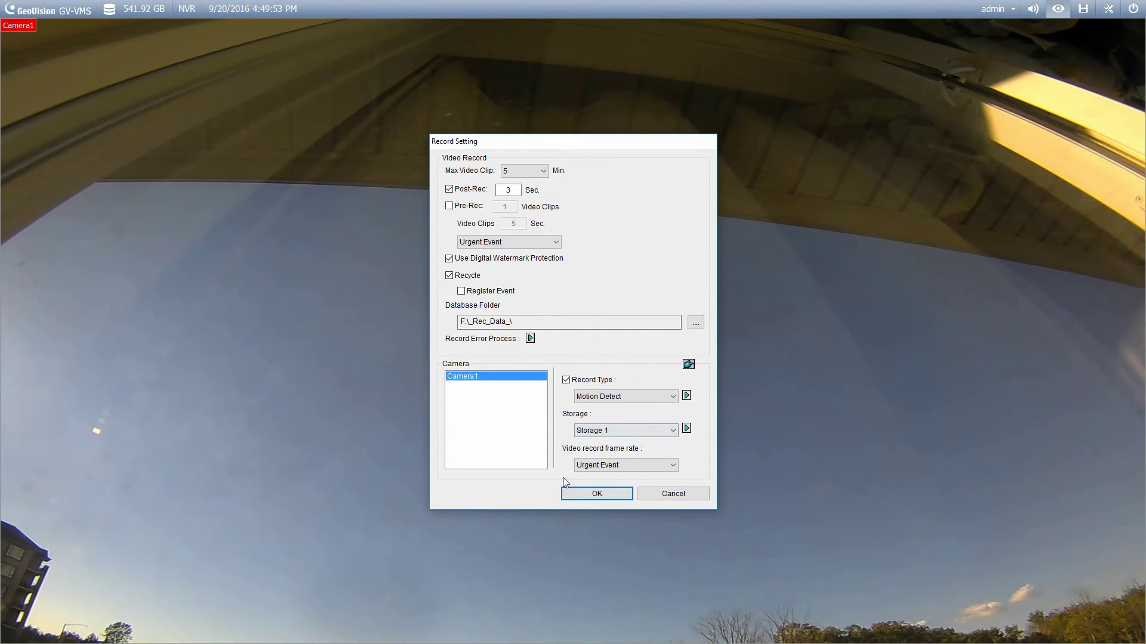
{"action": "left_click", "coordinate": [615, 431]}
{"action": "left_click", "coordinate": [478, 377]}
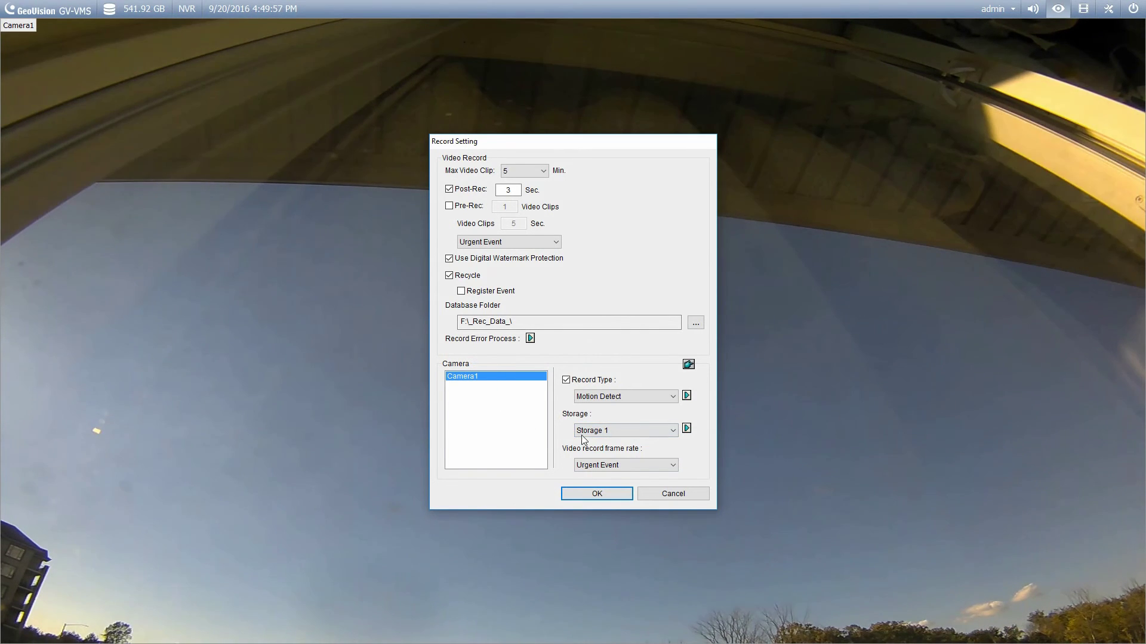
{"action": "left_click", "coordinate": [622, 431]}
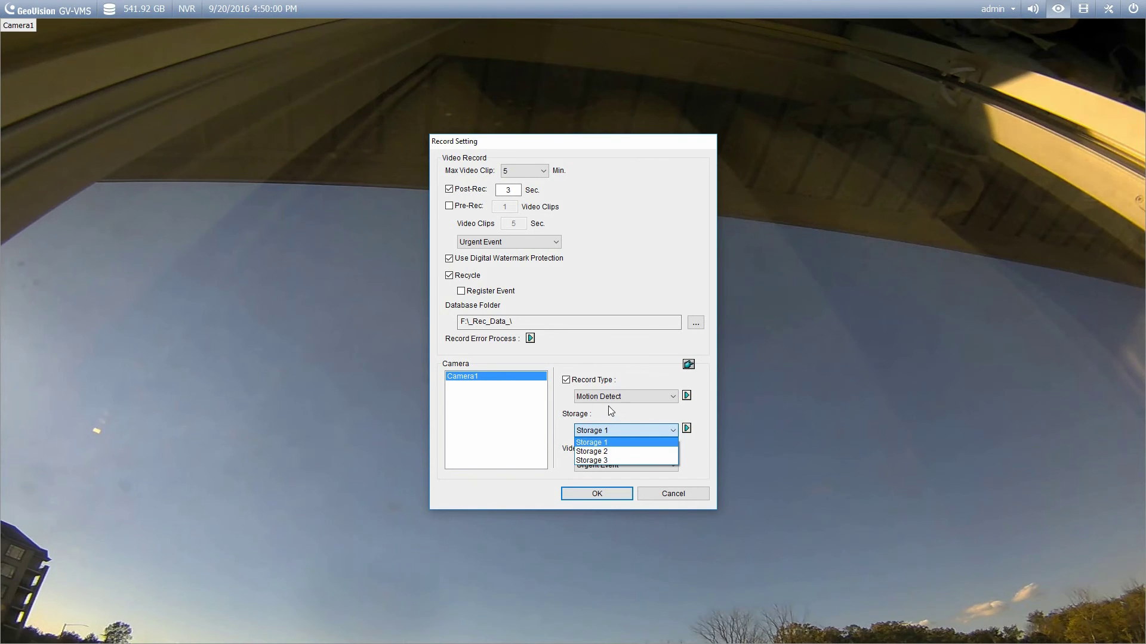
{"action": "left_click", "coordinate": [607, 406]}
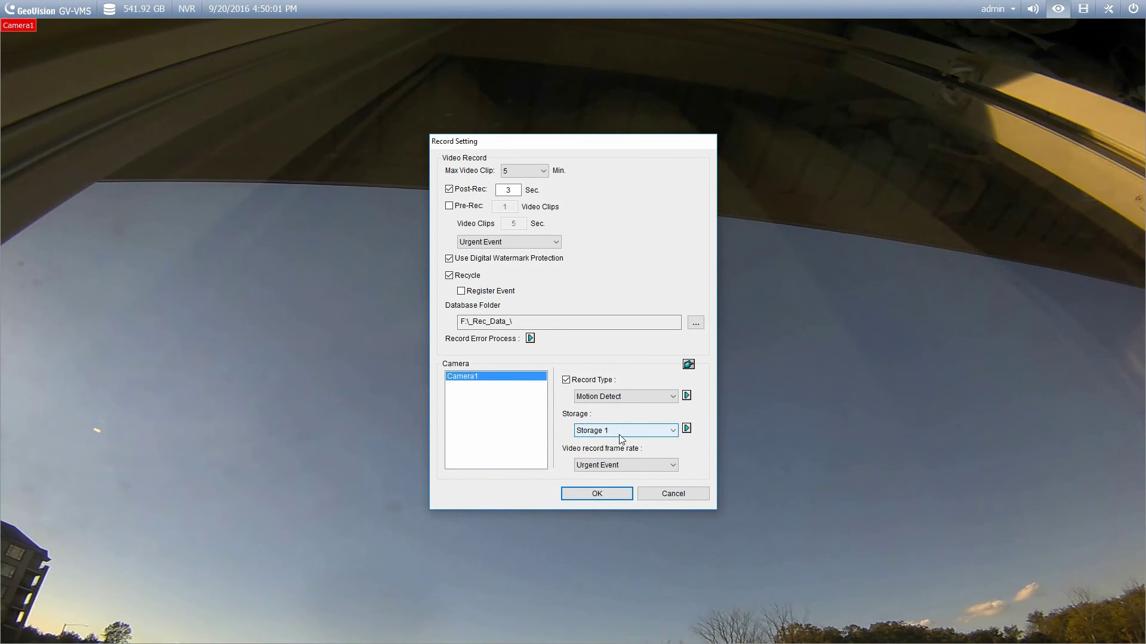